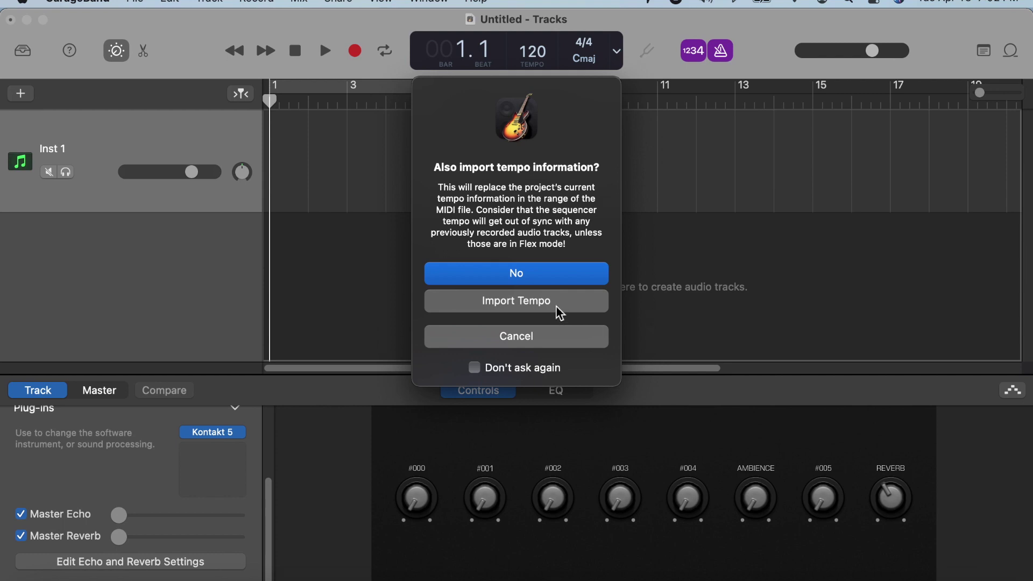
Step: Import the Variation_01 MIDI file with its tempo information, and turn off the count-in and metronome
left_click(560, 310)
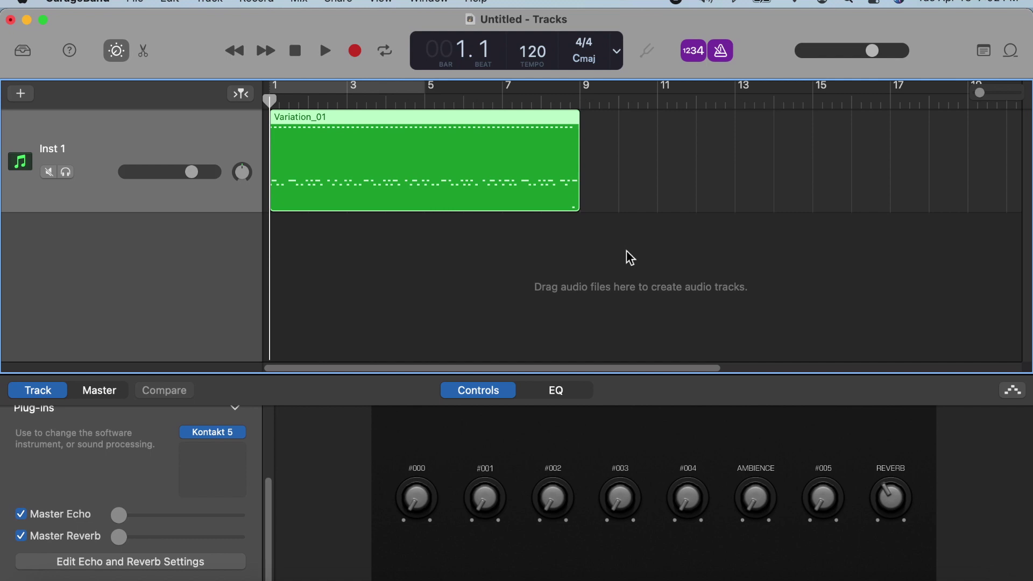
left_click(324, 51)
left_click(693, 51)
left_click(721, 51)
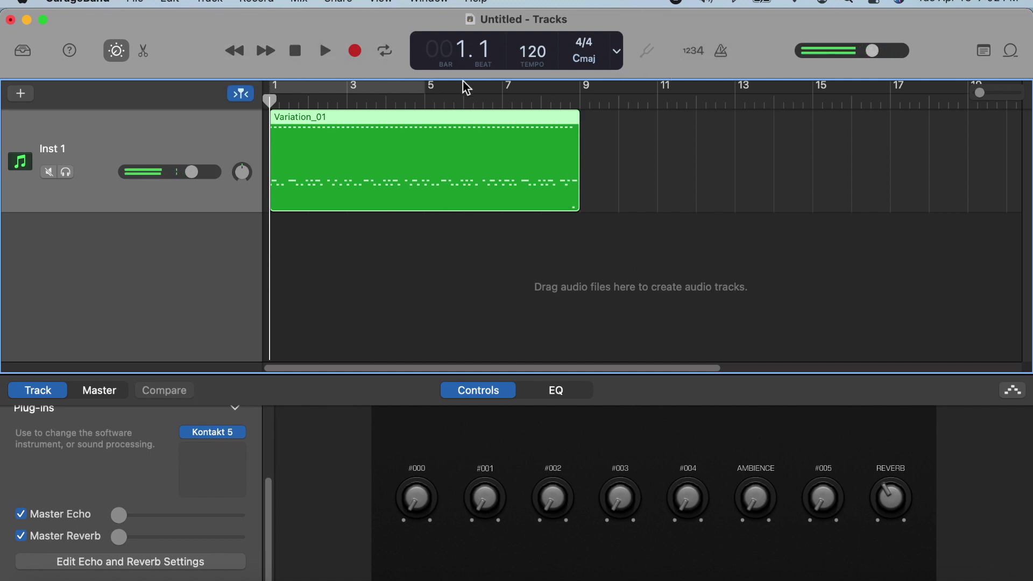
Step: Play back the imported intro drum region to its end and stop playback
left_click(324, 52)
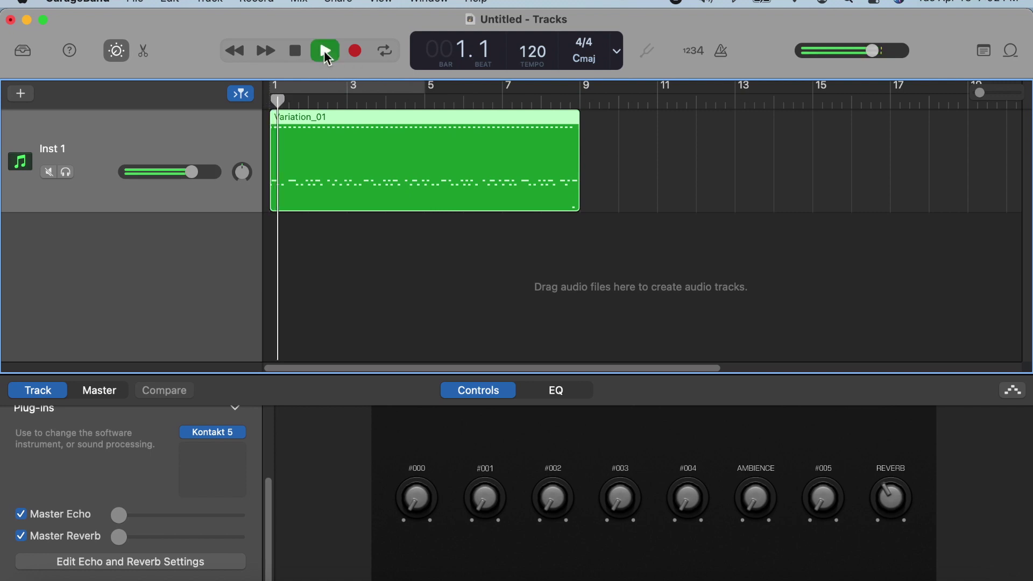
left_click(295, 53)
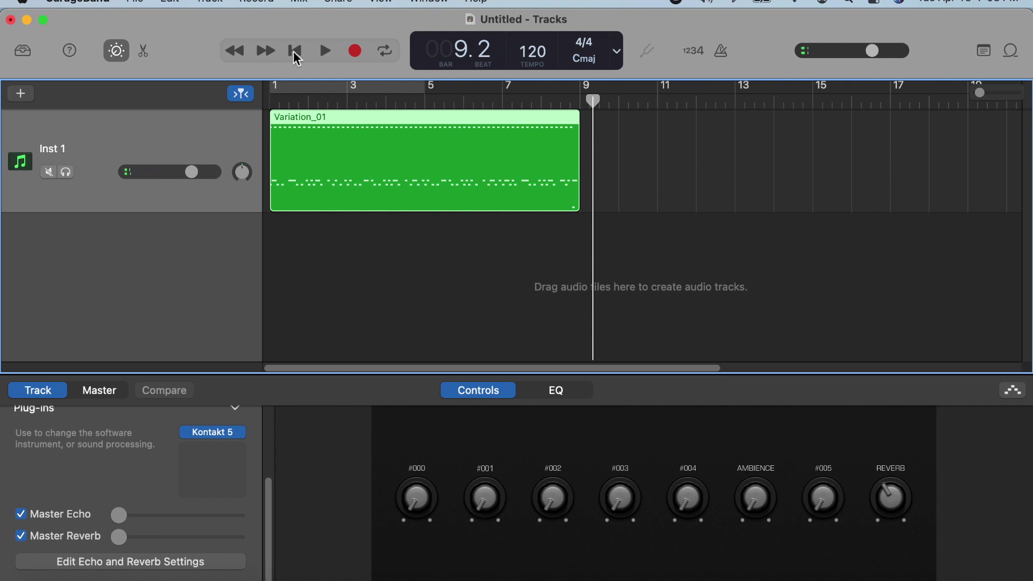
Step: From Finder, import Variation_01.mid in the 120-S072@VERSE folder onto the Inst 1 track with its tempo, and align it to start at bar 9
key("super+Tab")
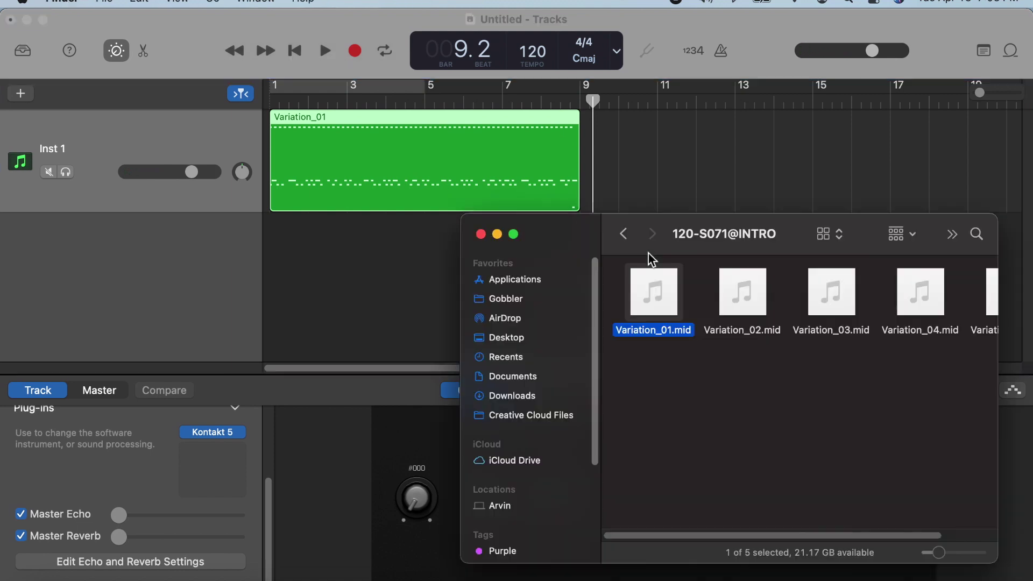
left_click(624, 234)
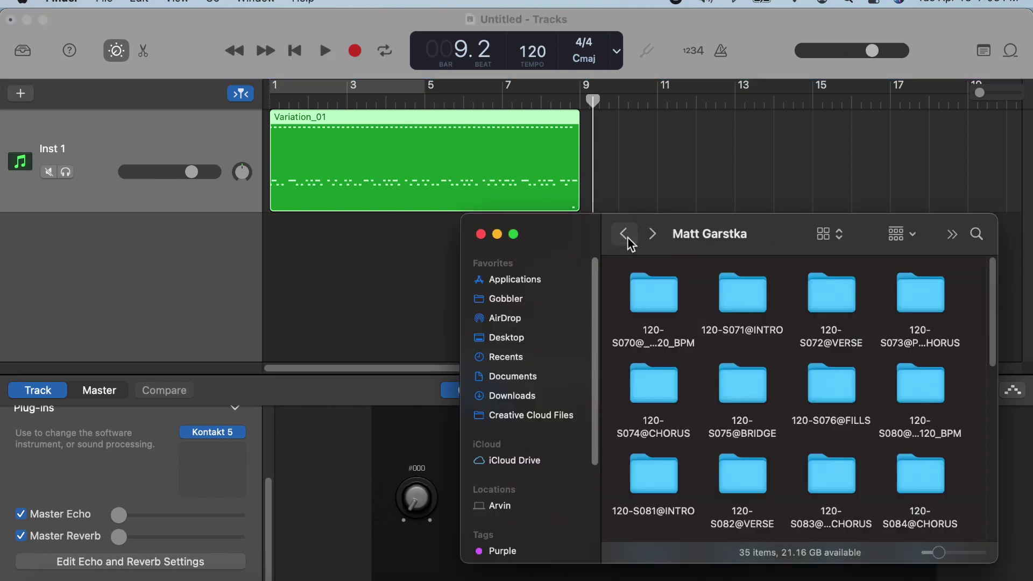
double_click(833, 293)
left_click_drag(664, 276, 606, 159)
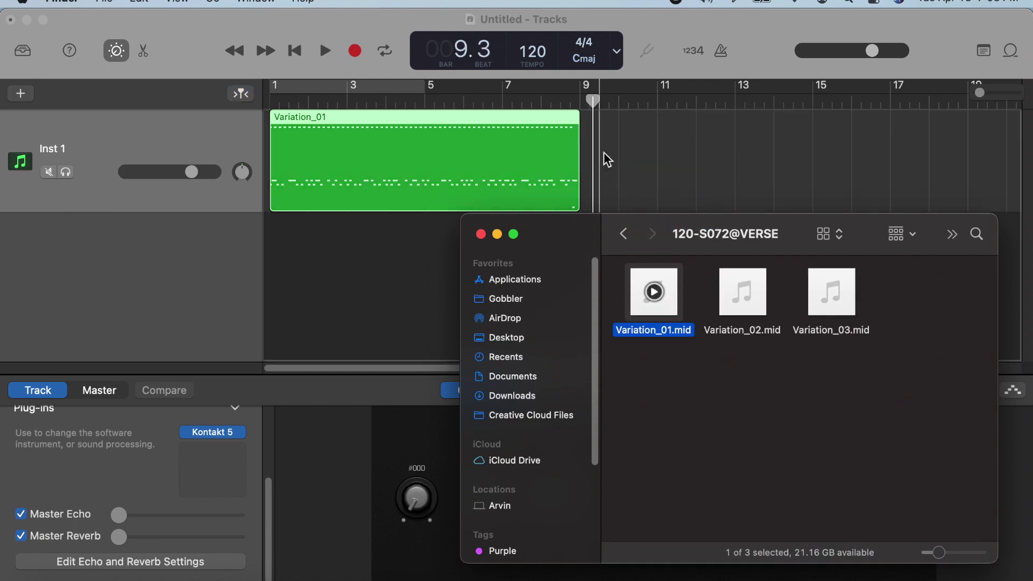
left_click(576, 102)
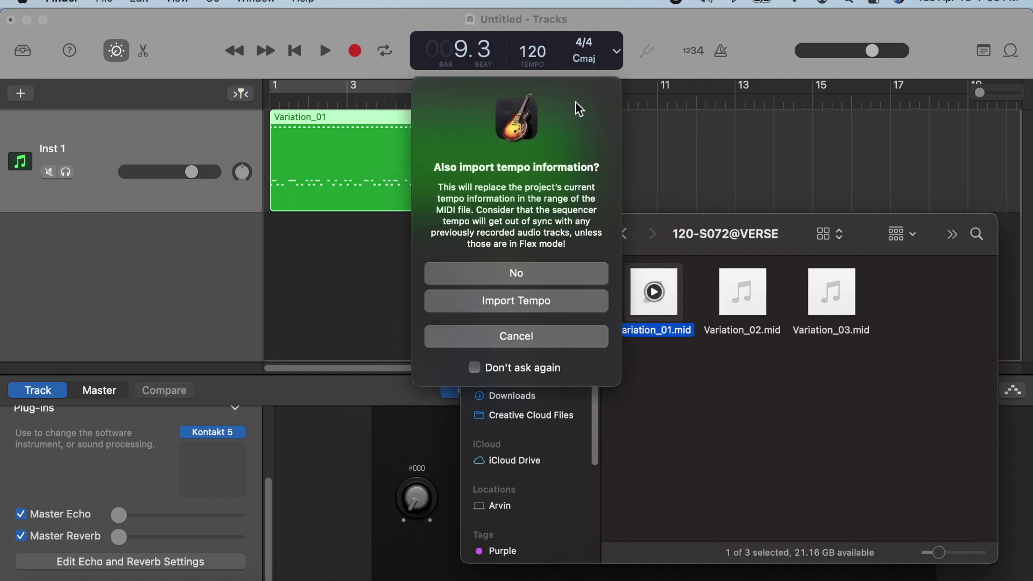
left_click(547, 302)
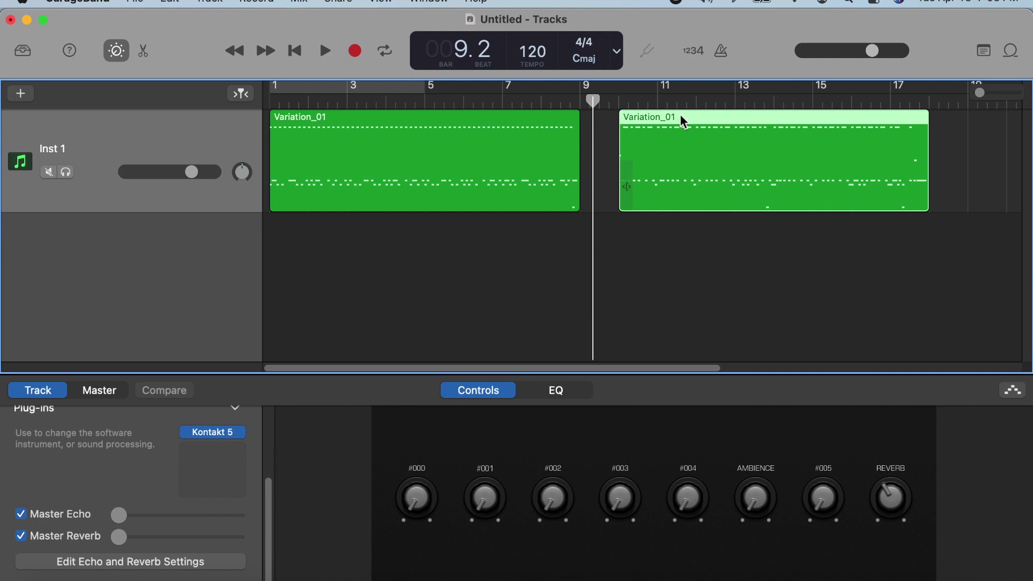
left_click_drag(697, 119, 661, 119)
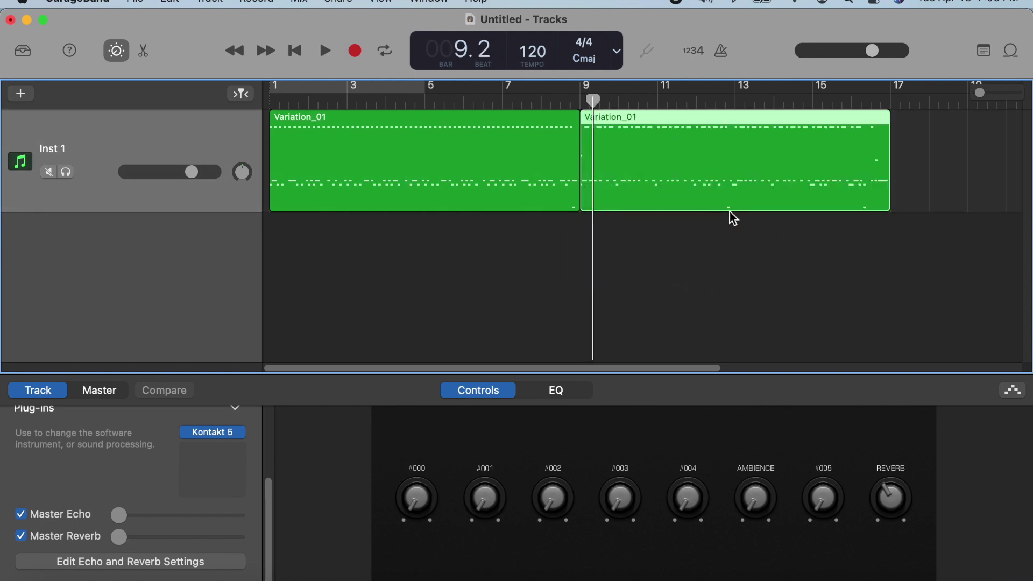
Step: From Finder, import Variation_01.mid in the 120-S076@FILLS folder onto the Inst 1 track at bar 17, including its tempo information
key("super+Tab")
key("super+Up")
left_click(823, 381)
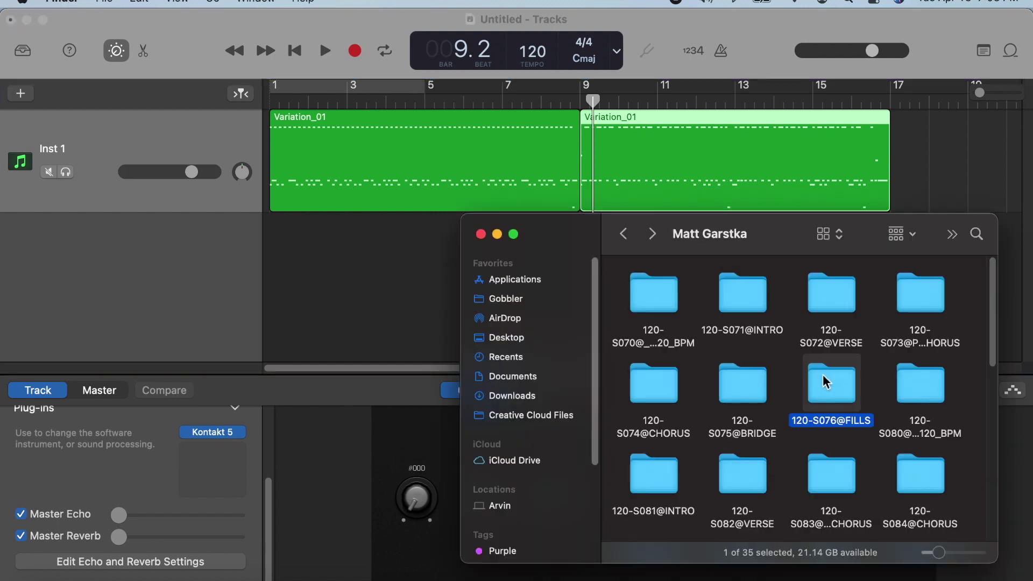
double_click(827, 380)
mouse_move(674, 307)
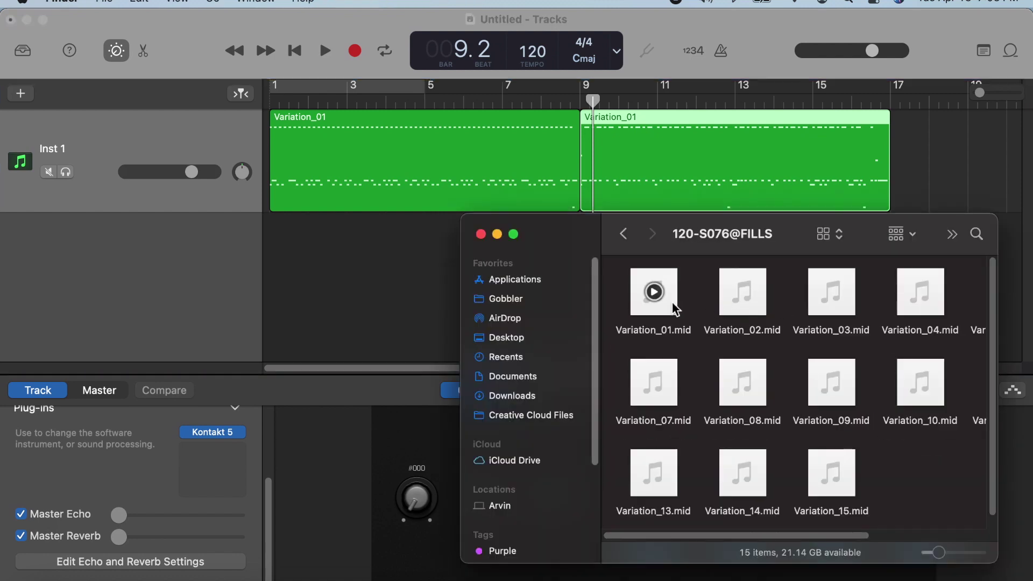
left_click_drag(668, 305, 888, 168)
left_click(449, 253)
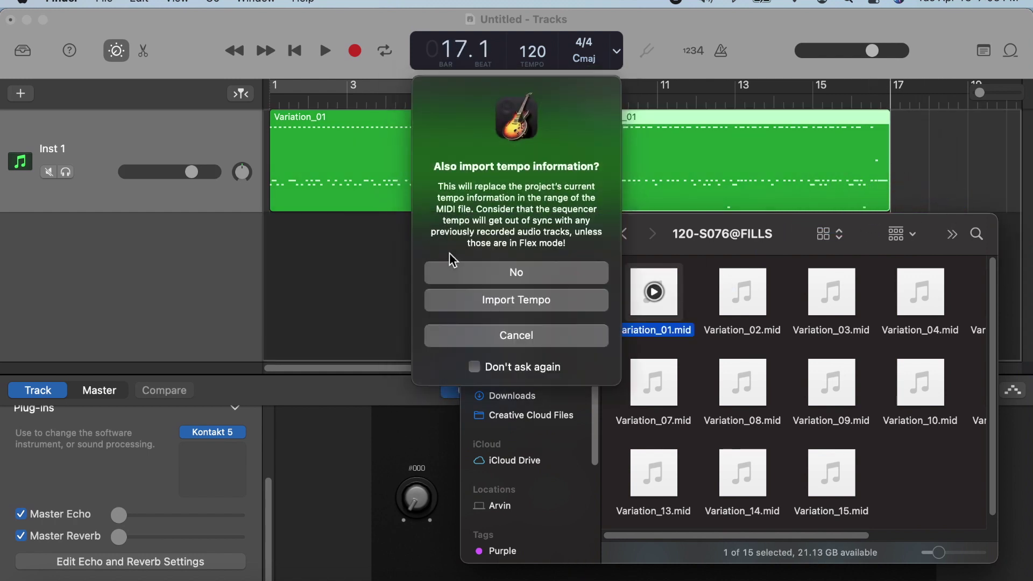
left_click(469, 304)
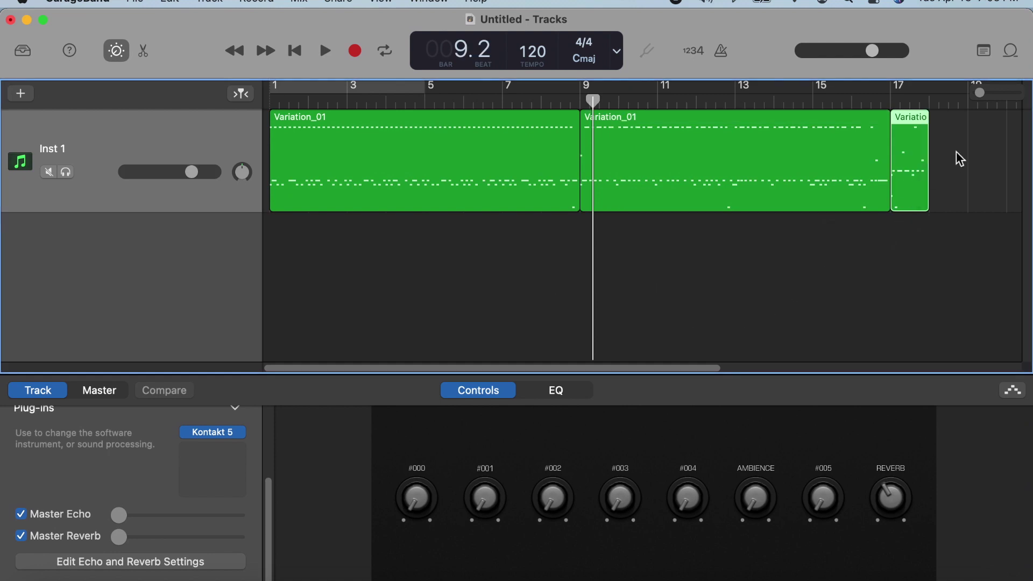
Step: Shorten the verse region to end at bar 16 and move the one-bar fill region to start there
left_click_drag(625, 369, 800, 353)
left_click_drag(997, 95, 993, 98)
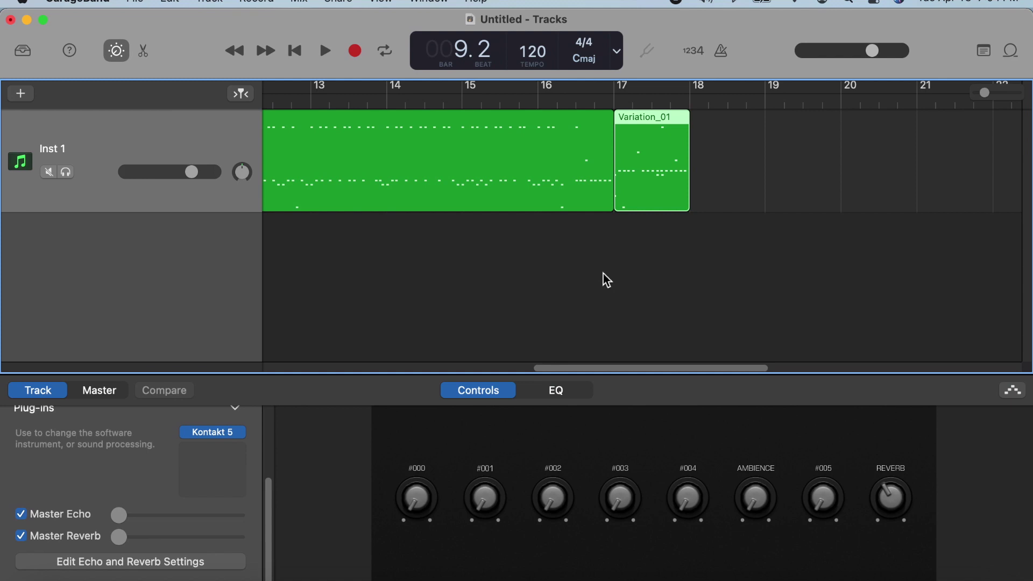
left_click_drag(612, 200, 534, 202)
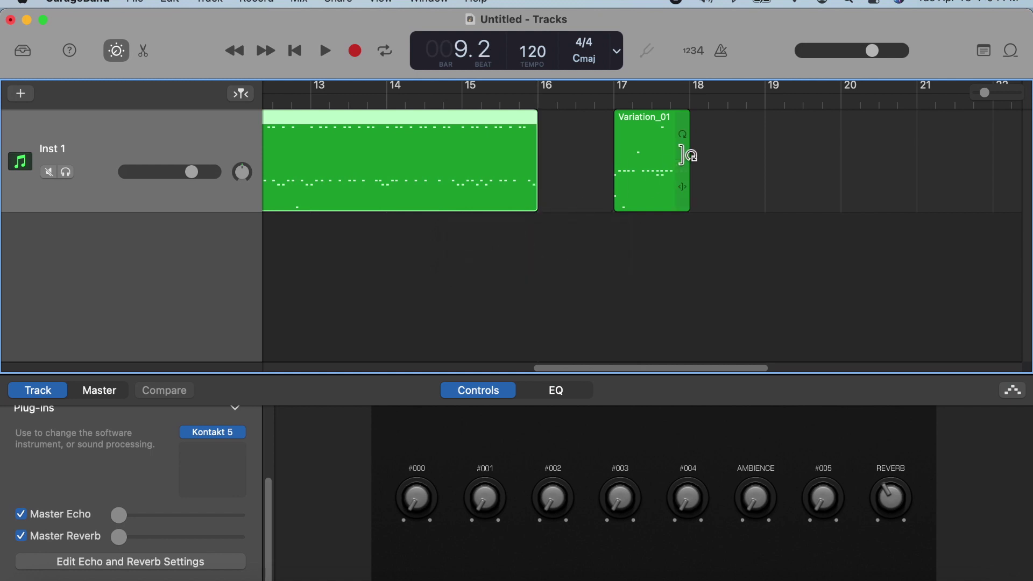
left_click_drag(649, 119, 575, 117)
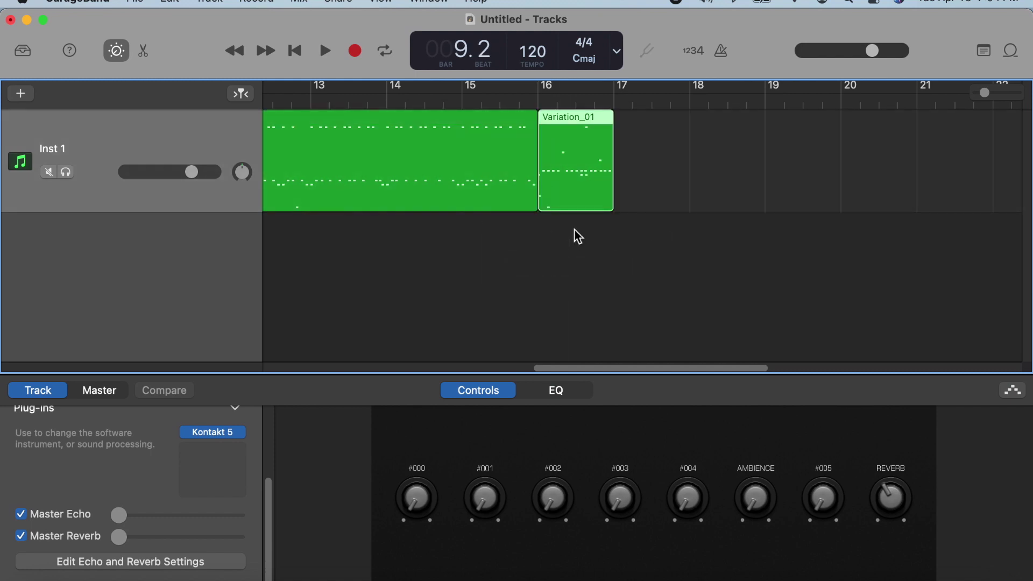
Step: From Finder, import Variation_03.mid in the 120-S073 pre-chorus folder onto the Inst 1 track at bar 17, including its tempo information
key("super+Tab")
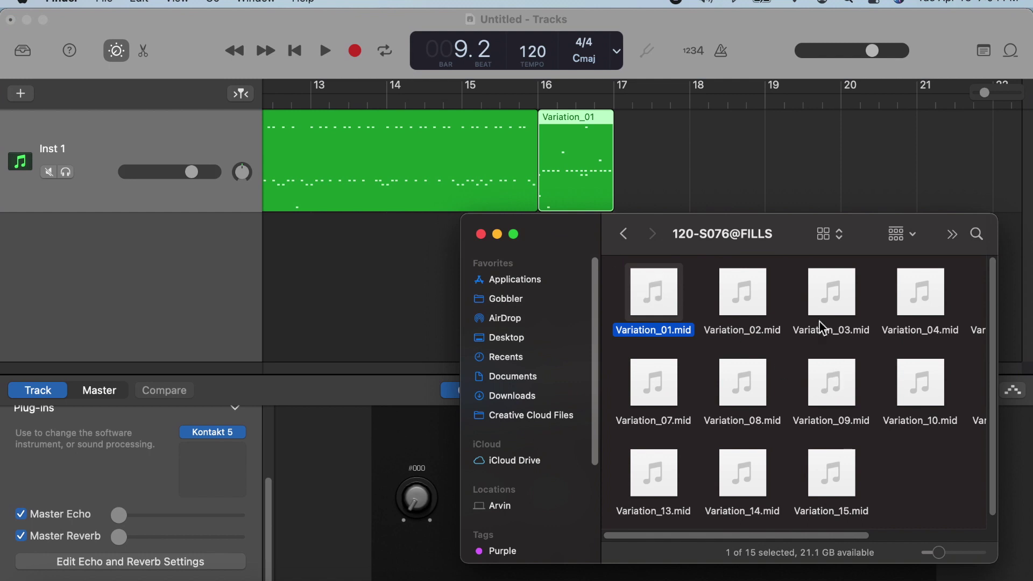
left_click(626, 234)
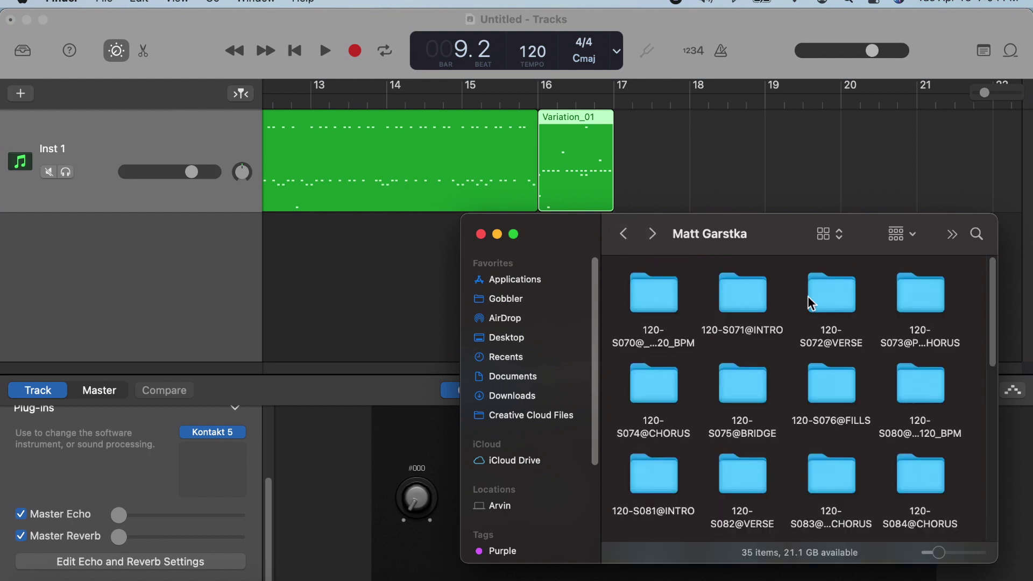
left_click(837, 302)
left_click(939, 298)
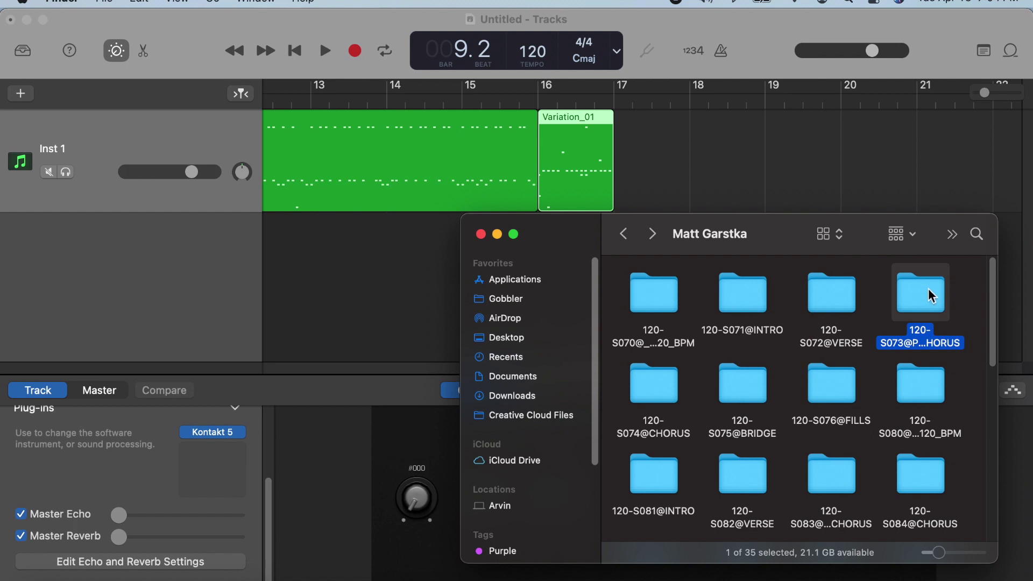
double_click(928, 289)
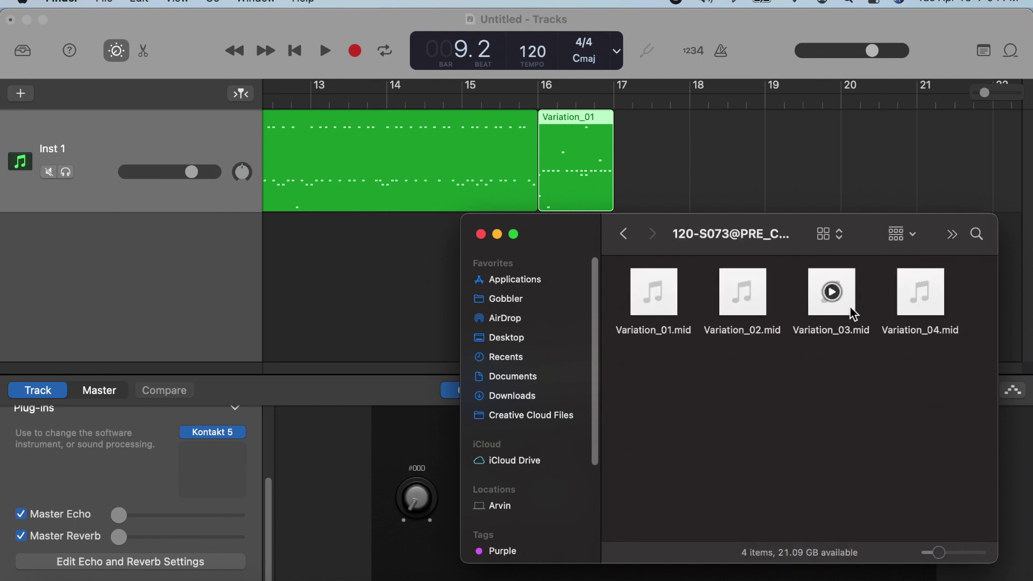
left_click_drag(849, 306, 622, 163)
left_click(606, 295)
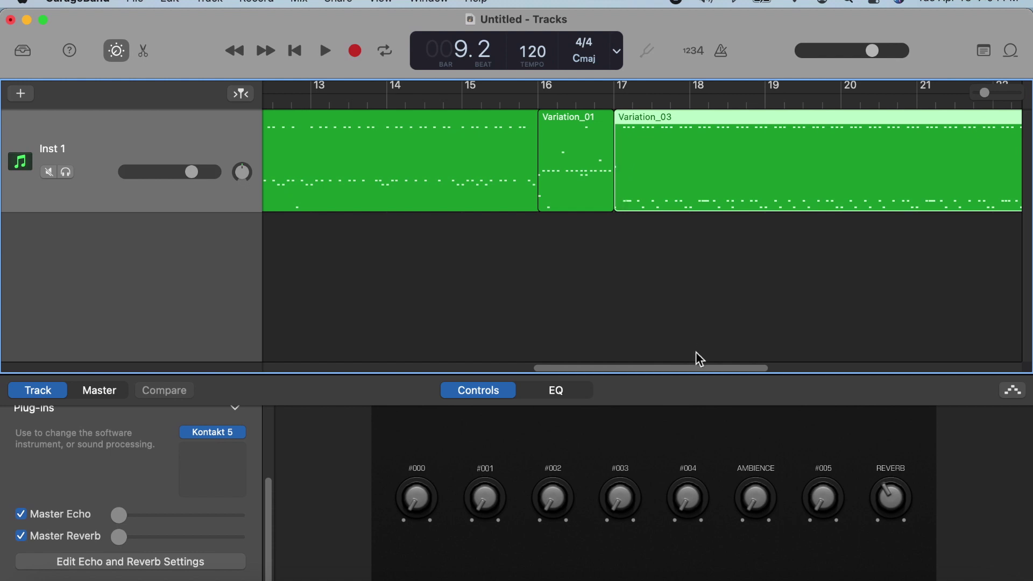
Step: From Finder, import Variation_03.mid in the 120-S076@FILLS folder onto the Inst 1 track at bar 25, including its tempo information
left_click_drag(704, 372, 795, 373)
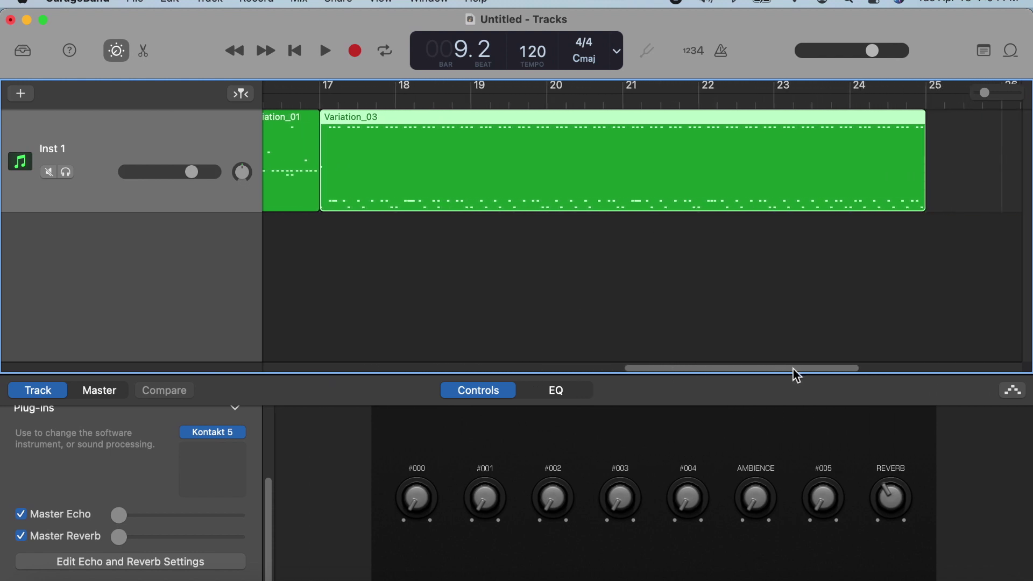
key("super+Tab")
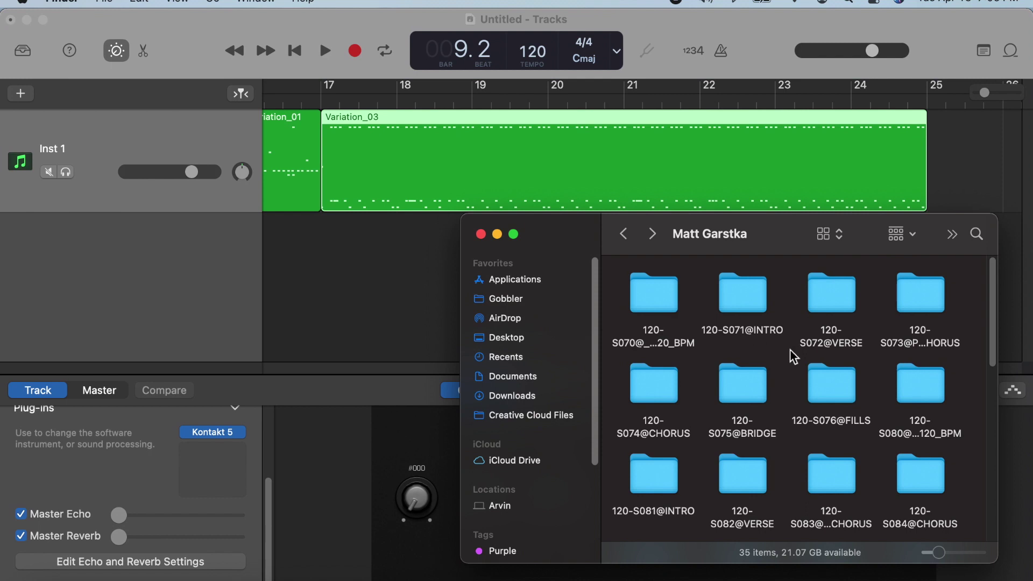
double_click(830, 385)
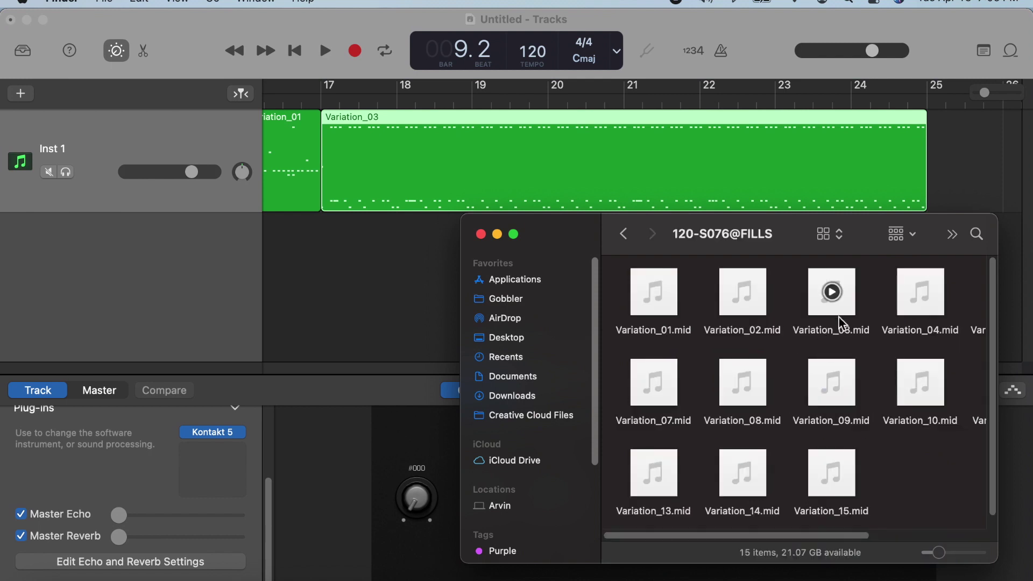
left_click_drag(846, 312, 927, 160)
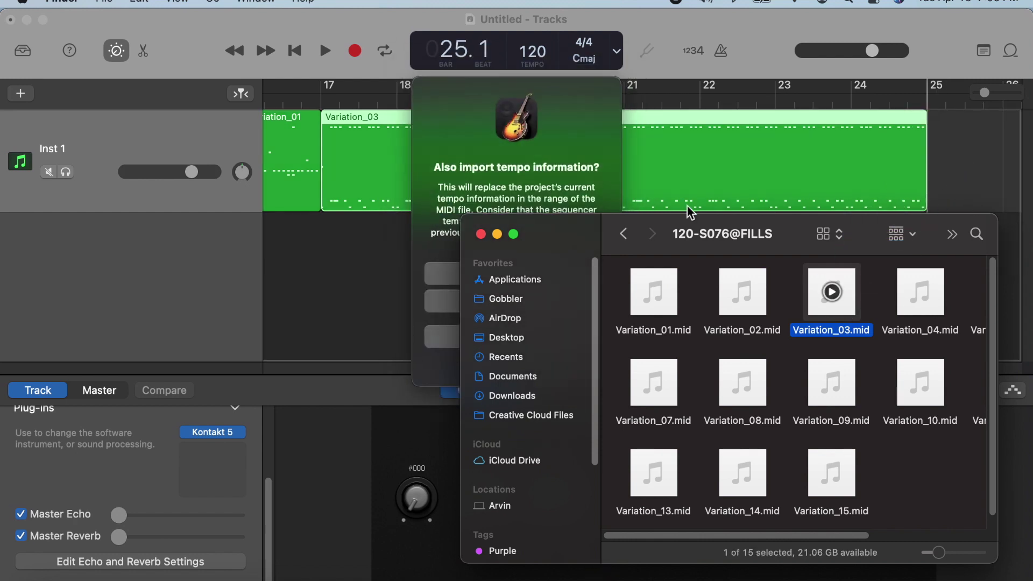
left_click(458, 305)
left_click(463, 304)
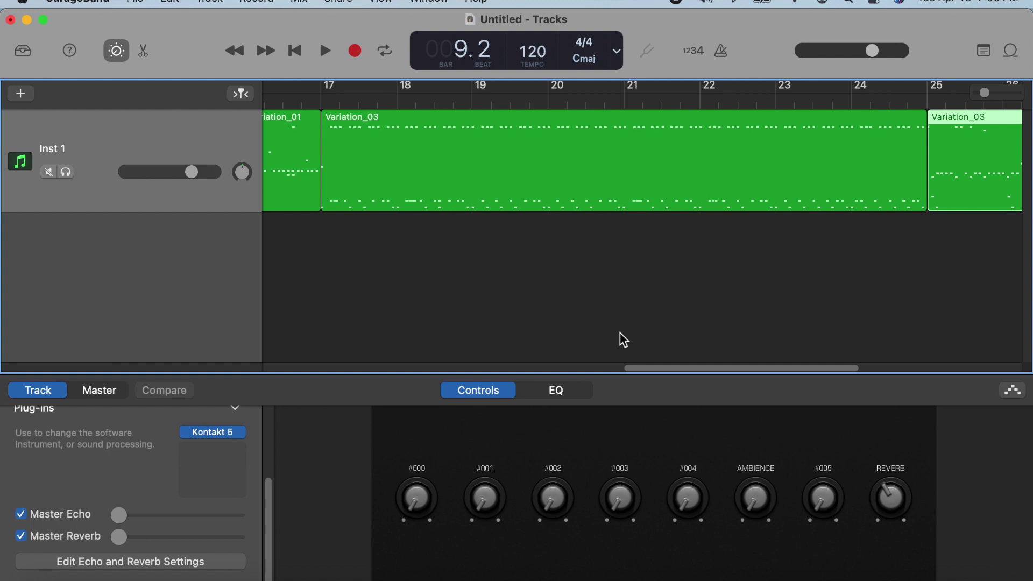
Step: Shorten the pre-chorus region to end at bar 23 and move the two-bar fill region to start there
left_click_drag(631, 369, 750, 364)
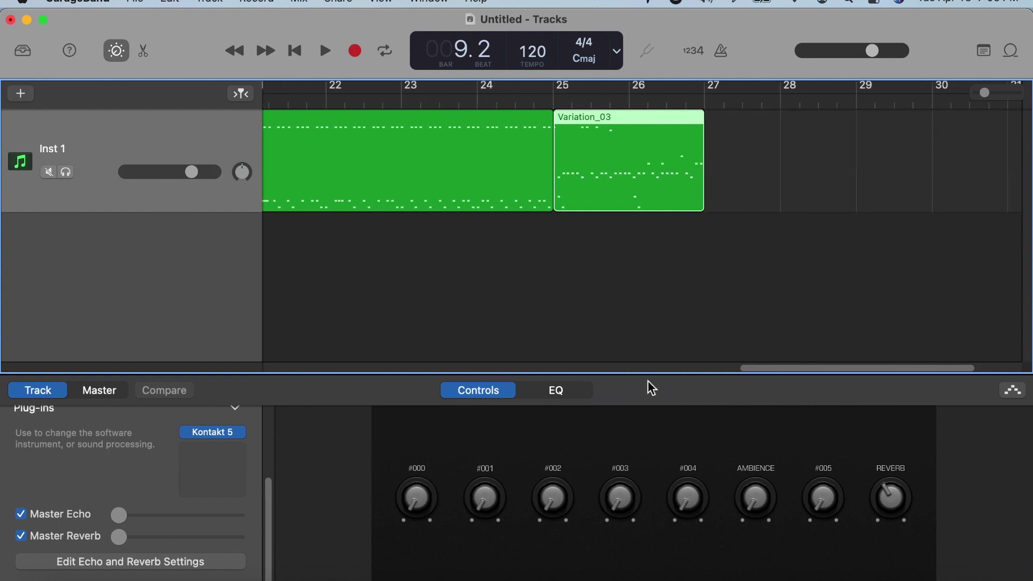
left_click_drag(543, 201, 393, 196)
left_click_drag(636, 114, 487, 124)
Step: Play the whole drum arrangement from bar 1 through the last fill, and stop playback
left_click_drag(745, 368, 655, 375)
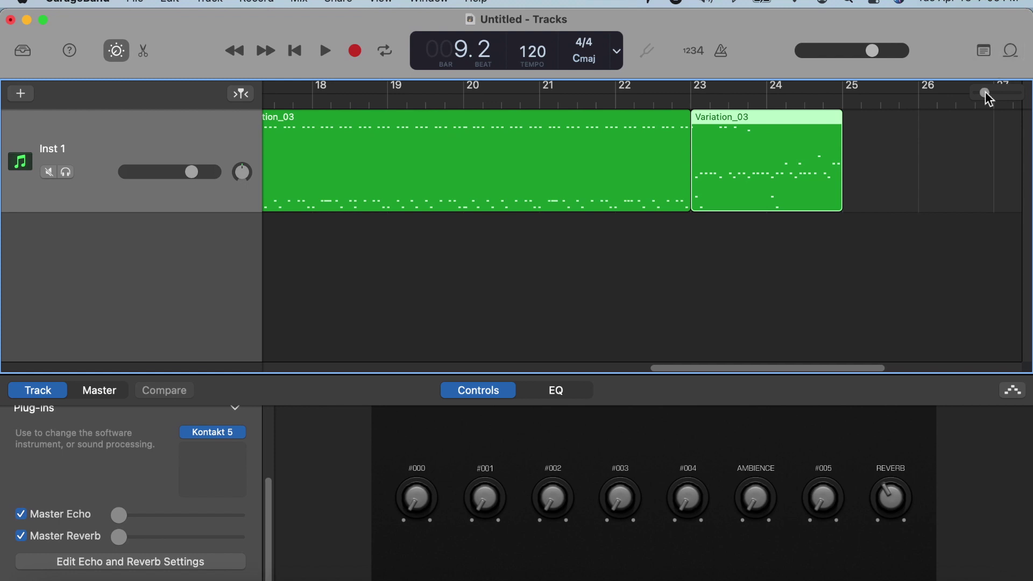
left_click_drag(984, 93, 980, 94)
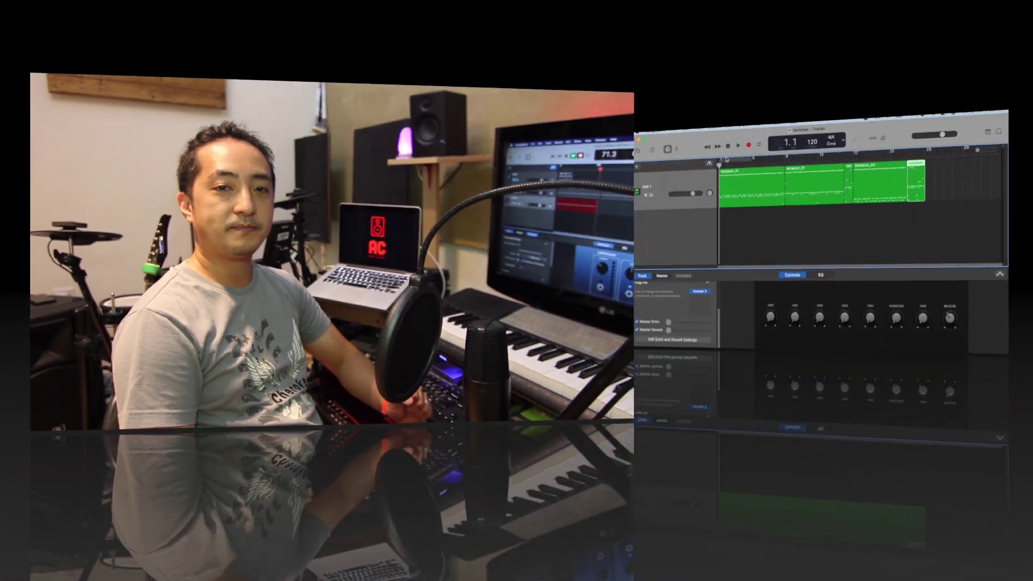
left_click(399, 72)
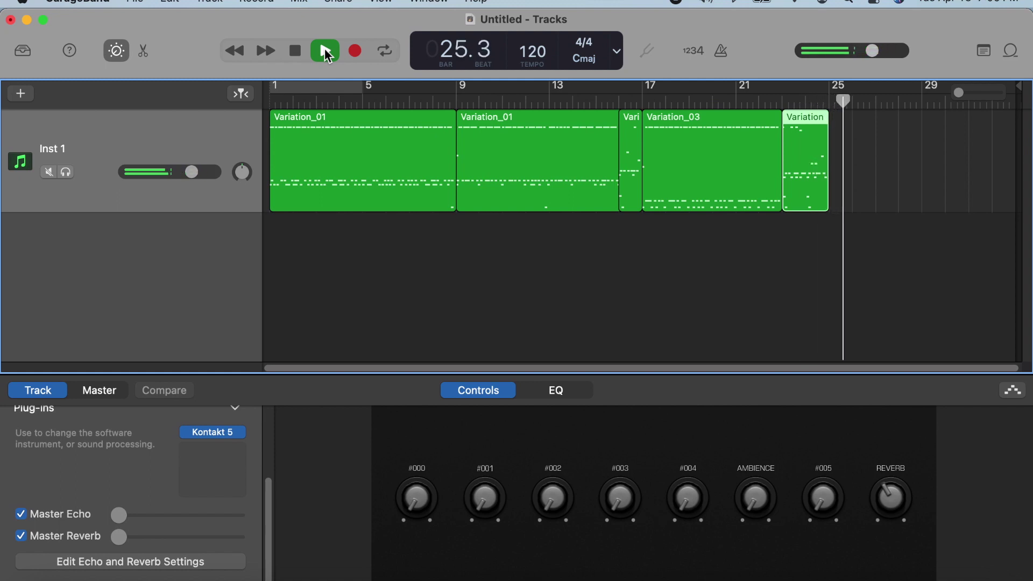
left_click(325, 52)
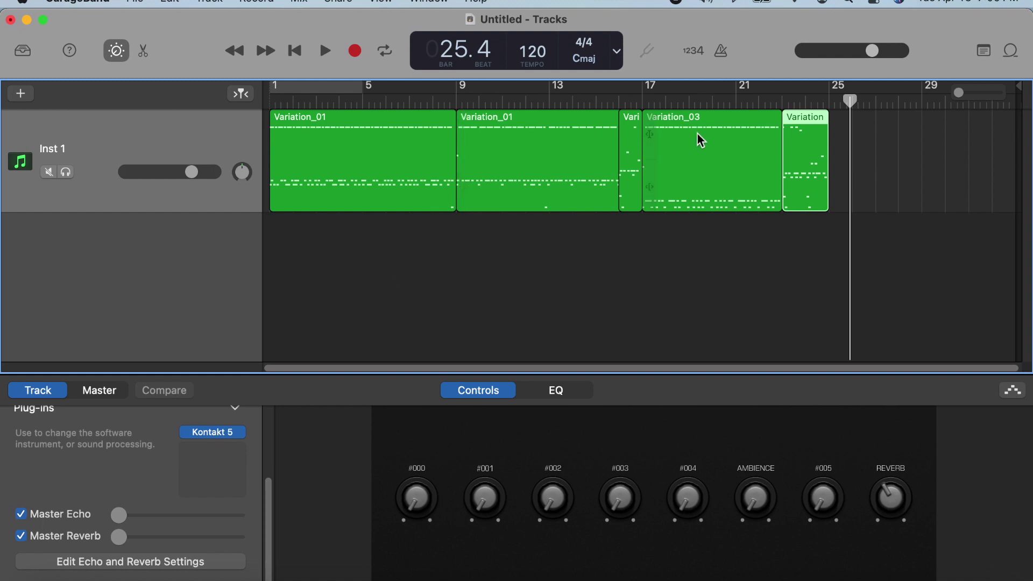
Step: Open the last fill region in the Piano Roll and adjust the C1 note just before bar 22 in the pre-chorus region
double_click(805, 151)
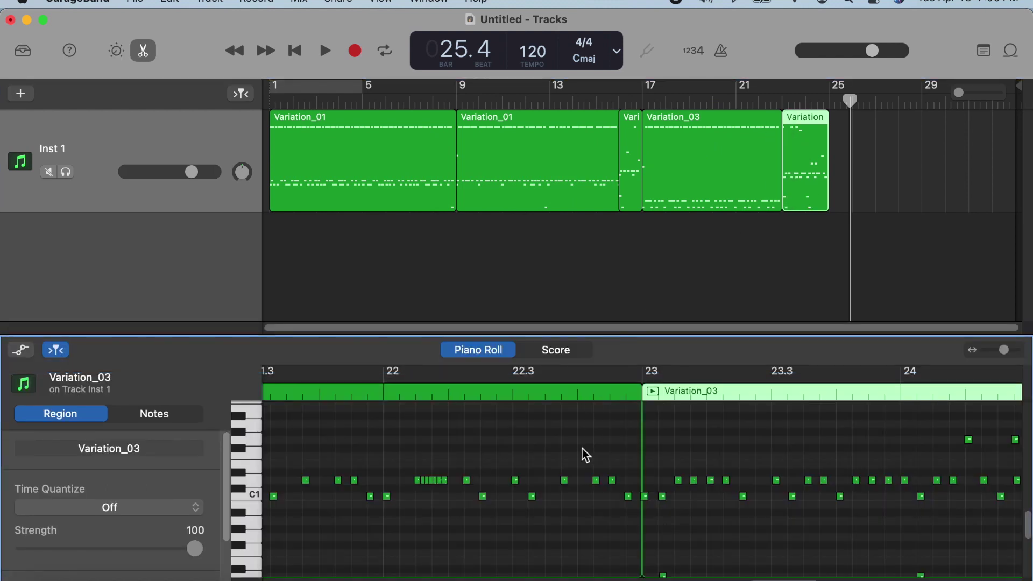
left_click_drag(1004, 350, 1011, 350)
mouse_move(679, 504)
left_mouse_down()
mouse_move(619, 503)
mouse_move(676, 500)
left_mouse_up()
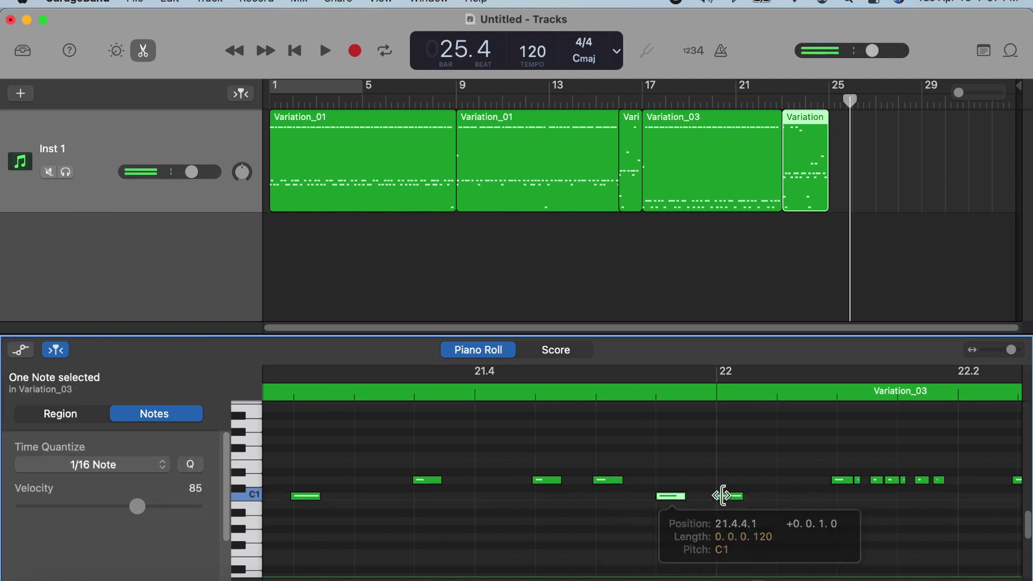